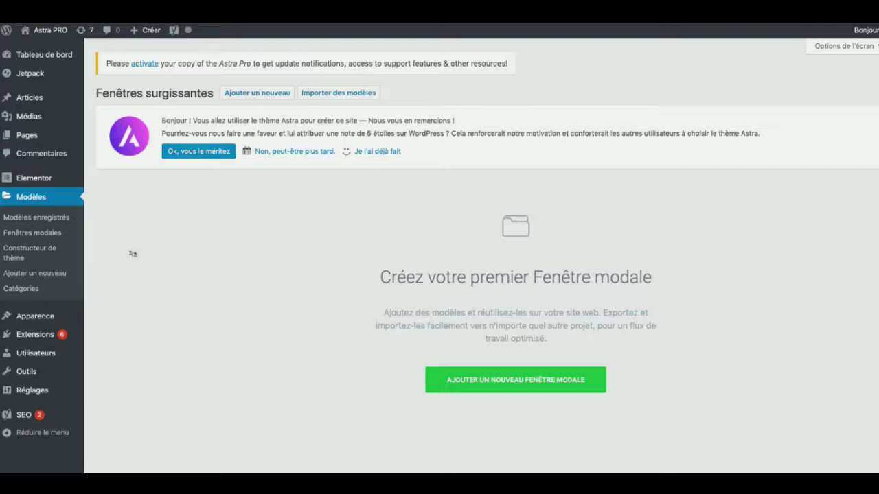
Create a new template of type Fenêtre modale named RS.
{"action": "left_click", "coordinate": [500, 380]}
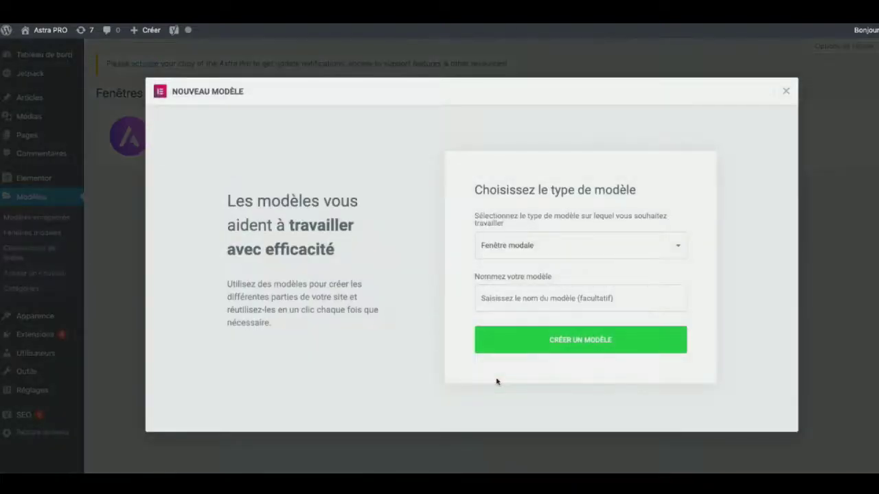
{"action": "left_click", "coordinate": [551, 297]}
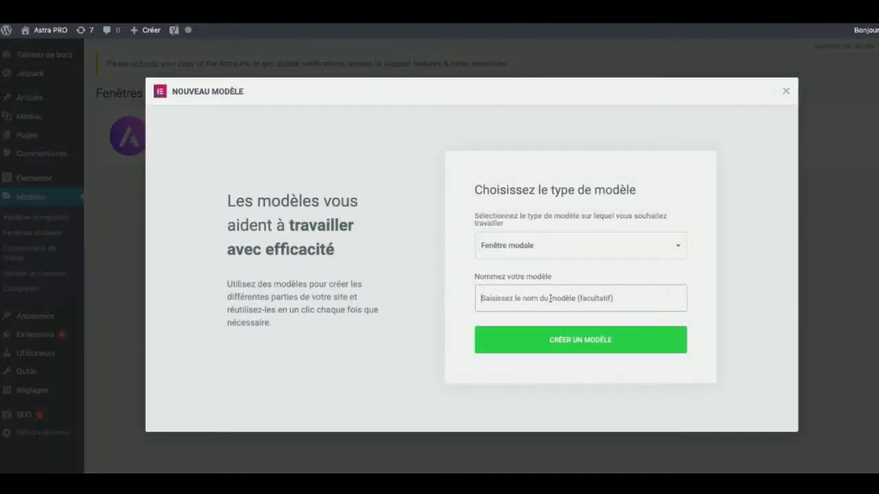
{"action": "type", "text": "RS"}
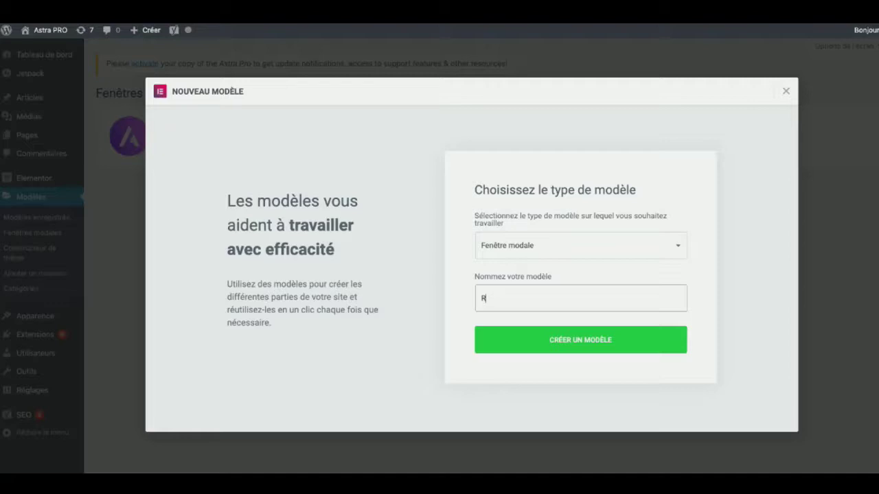
{"action": "left_click", "coordinate": [584, 346]}
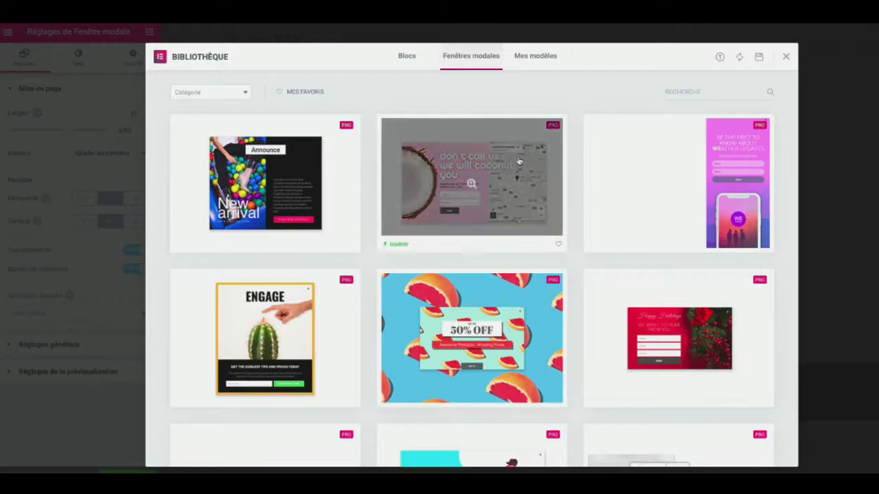
Insert the popup template with a vertical strip of round social share icons from the Fenêtres modales library.
{"action": "scroll", "coordinate": [519, 162], "scroll_direction": "down", "scroll_amount": 1}
{"action": "scroll", "coordinate": [519, 161], "scroll_direction": "down", "scroll_amount": 5}
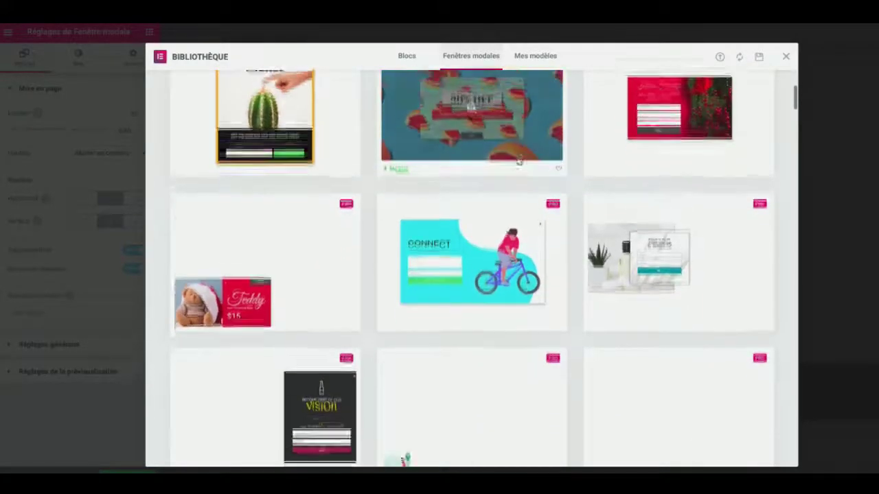
{"action": "scroll", "coordinate": [519, 160], "scroll_direction": "down", "scroll_amount": 5}
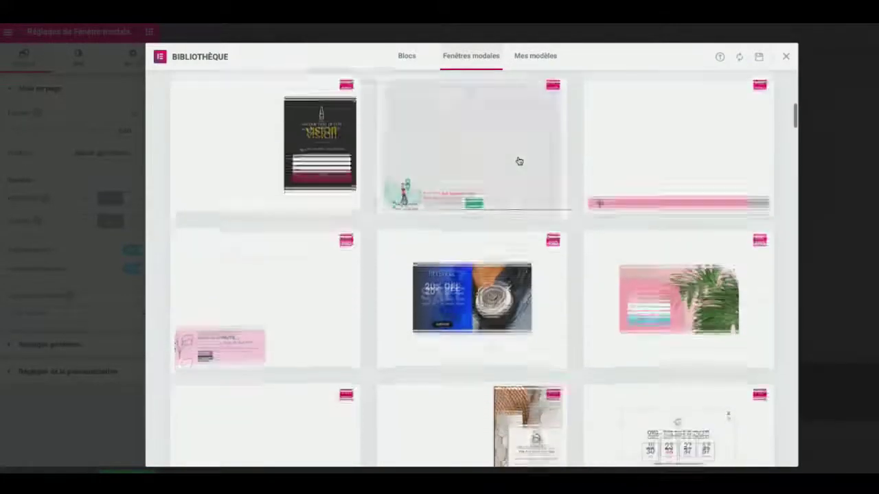
{"action": "scroll", "coordinate": [519, 161], "scroll_direction": "down", "scroll_amount": 5}
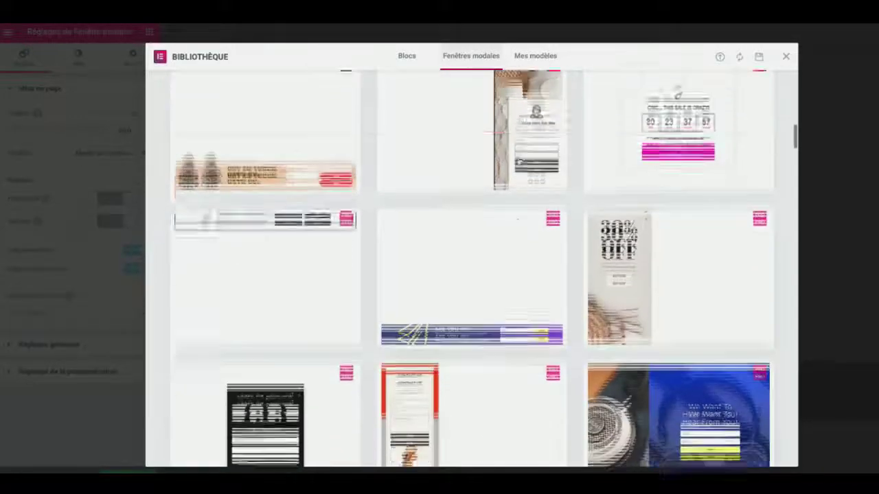
{"action": "scroll", "coordinate": [519, 161], "scroll_direction": "down", "scroll_amount": 4}
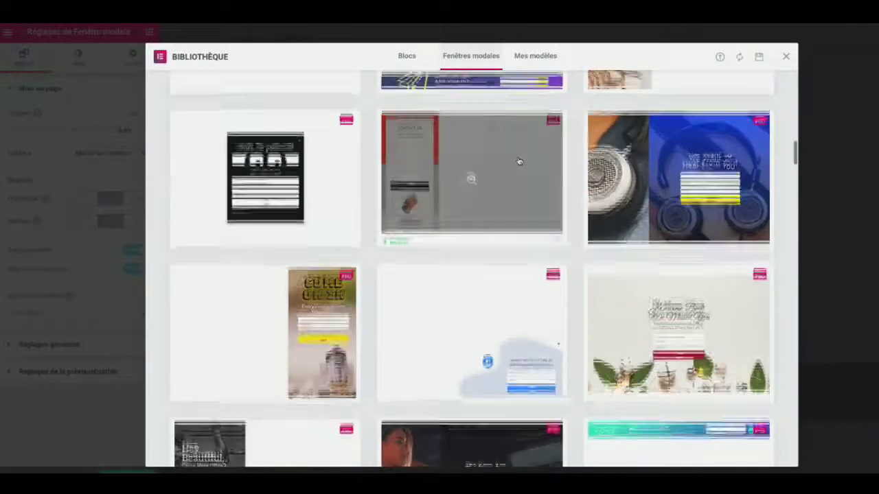
{"action": "scroll", "coordinate": [519, 161], "scroll_direction": "down", "scroll_amount": 1}
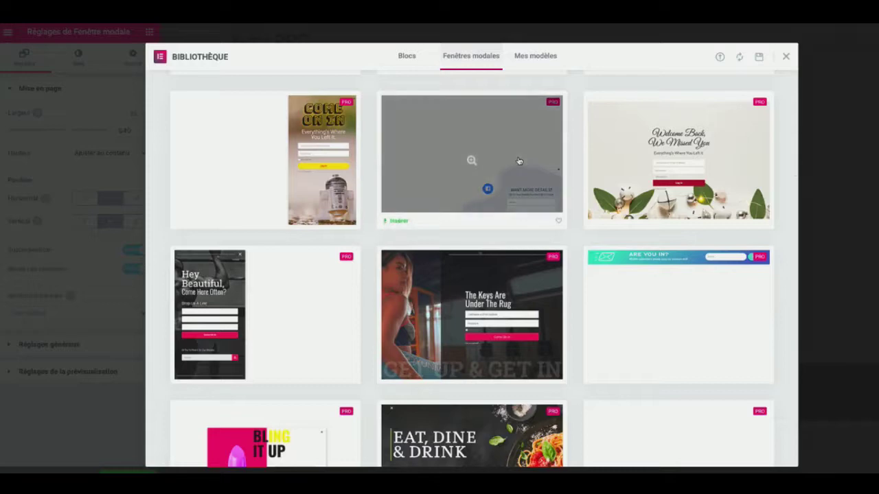
{"action": "scroll", "coordinate": [519, 160], "scroll_direction": "down", "scroll_amount": 3}
{"action": "scroll", "coordinate": [519, 160], "scroll_direction": "down", "scroll_amount": 3}
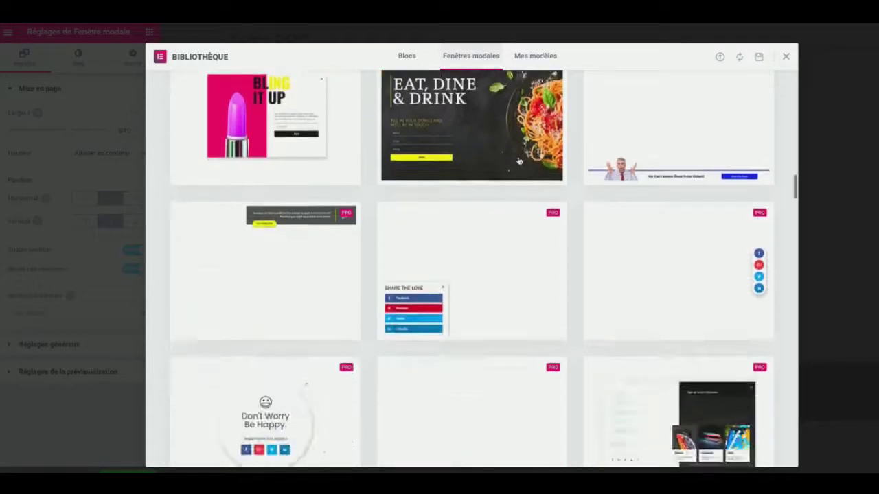
{"action": "mouse_move", "coordinate": [740, 224]}
{"action": "scroll", "coordinate": [740, 223], "scroll_direction": "down", "scroll_amount": 1}
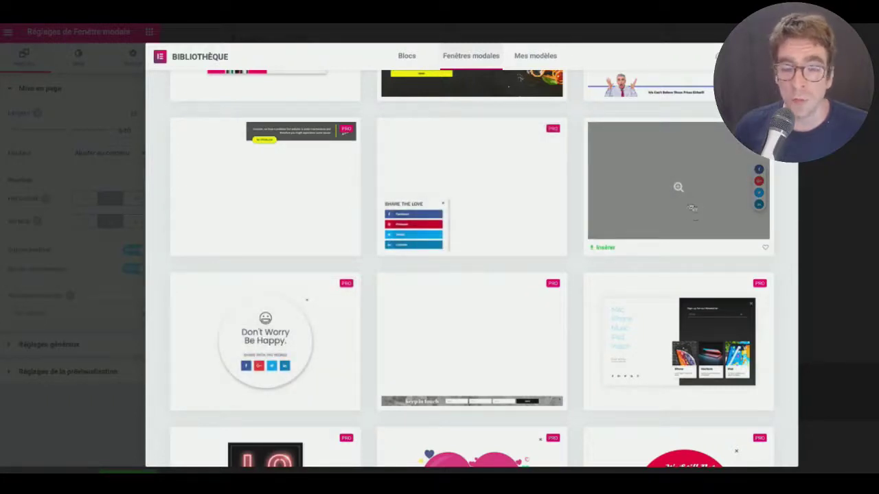
{"action": "left_click", "coordinate": [605, 248]}
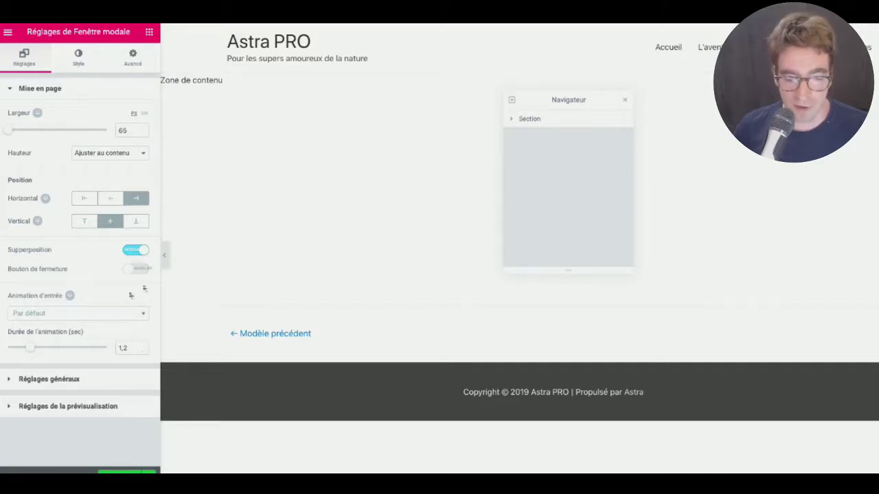
Set the popup's horizontal position to Gauche and review the Facebook item of its share buttons.
{"action": "left_click", "coordinate": [86, 200]}
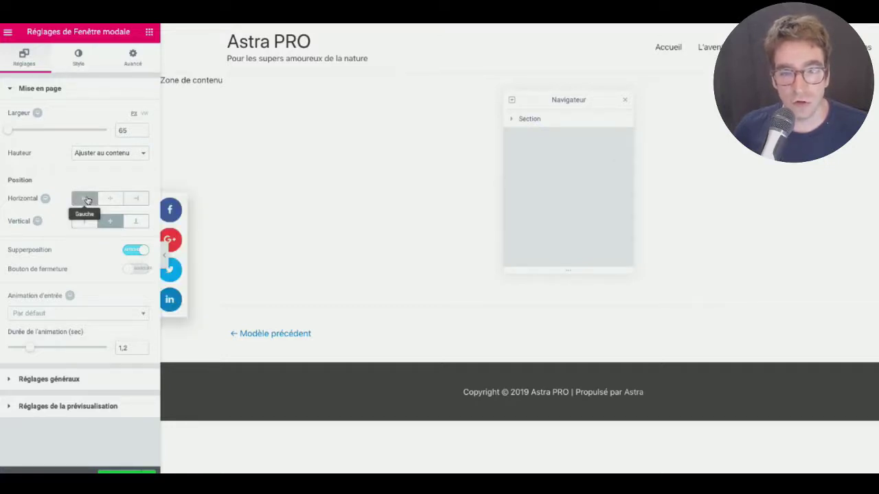
{"action": "left_click", "coordinate": [178, 215]}
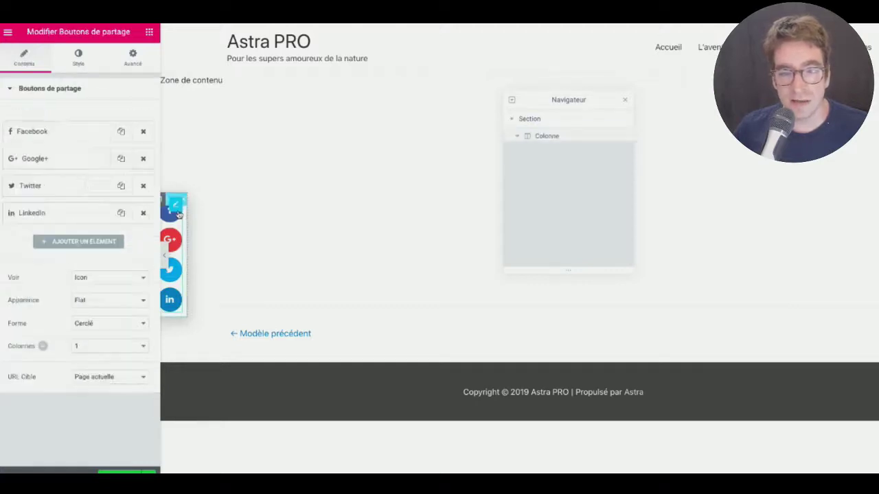
{"action": "left_click", "coordinate": [88, 135]}
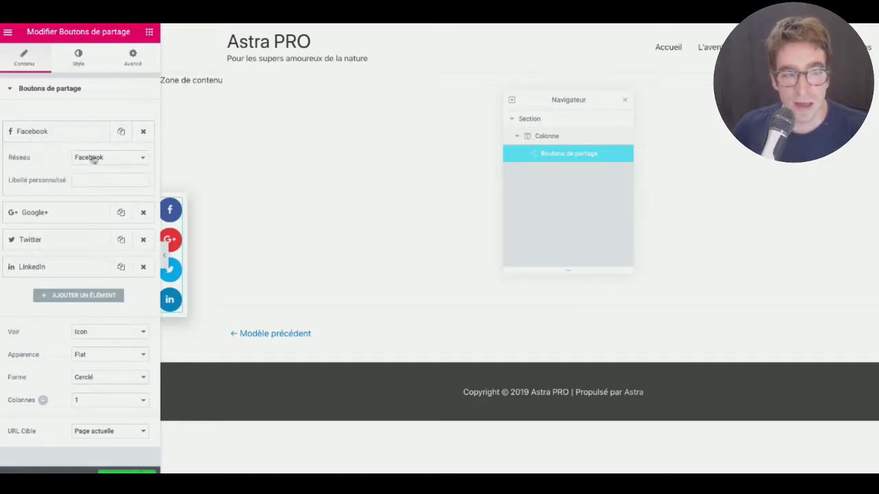
{"action": "left_click", "coordinate": [61, 133]}
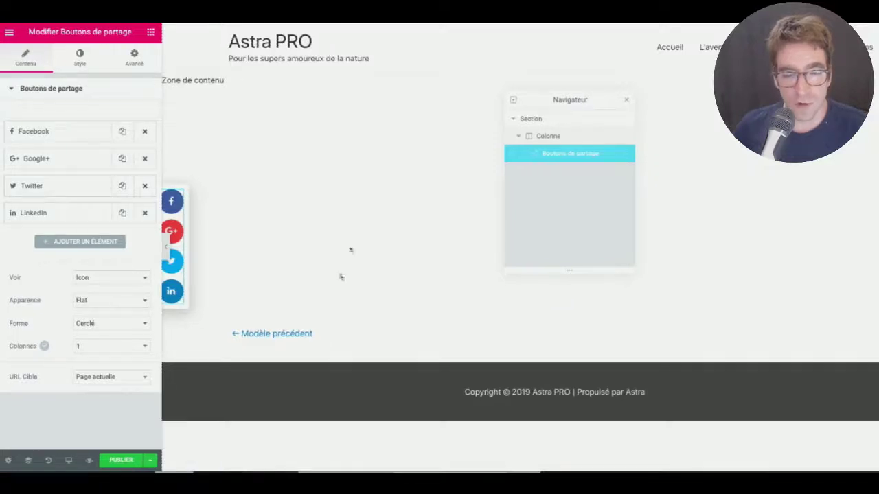
Start publishing the popup and add a display condition that includes Unique, Articles, Tout.
{"action": "left_click", "coordinate": [121, 460]}
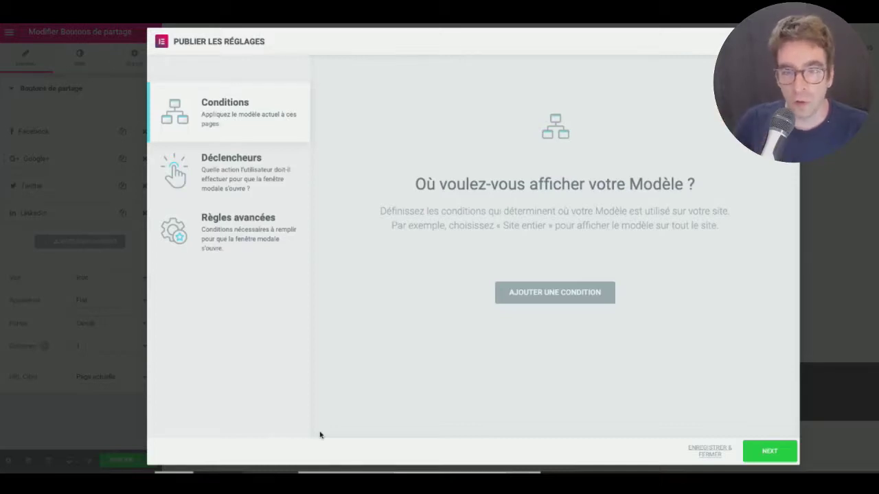
{"action": "left_click", "coordinate": [555, 295]}
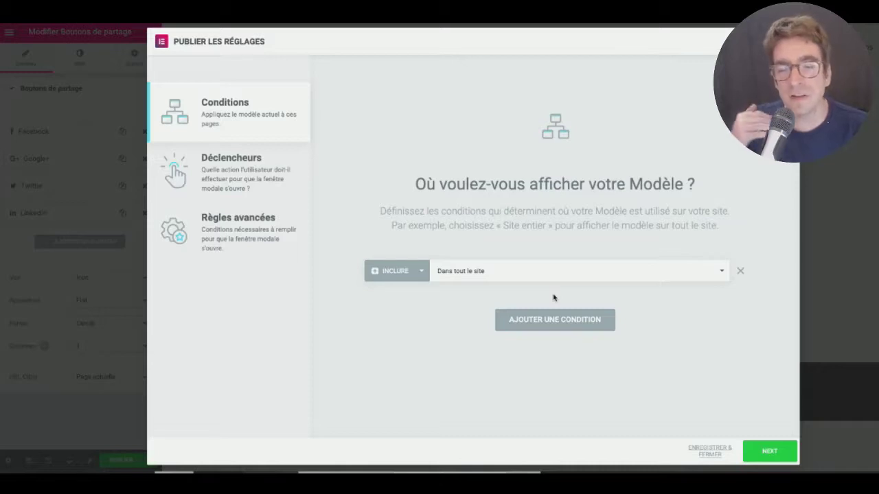
{"action": "left_click", "coordinate": [475, 277]}
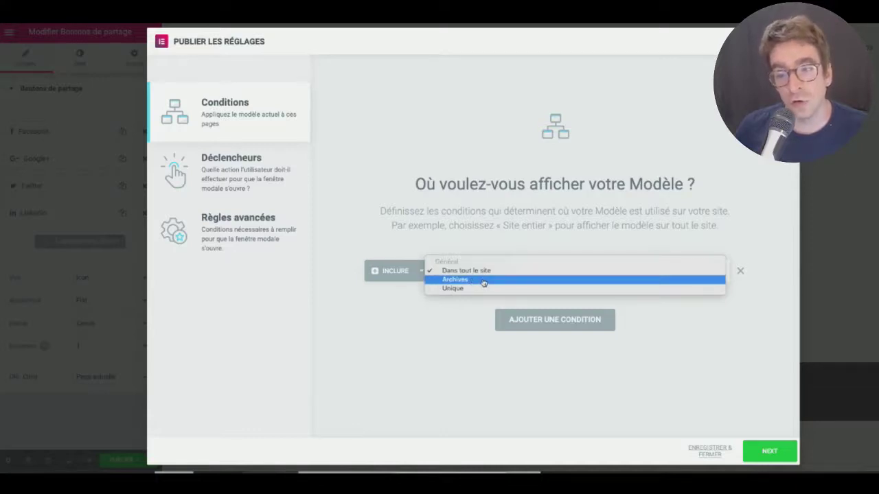
{"action": "left_click", "coordinate": [483, 281]}
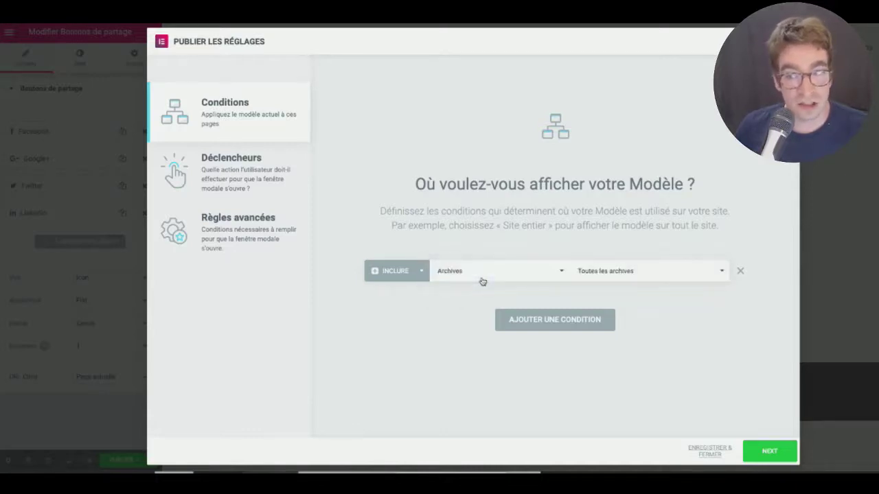
{"action": "left_click", "coordinate": [554, 278]}
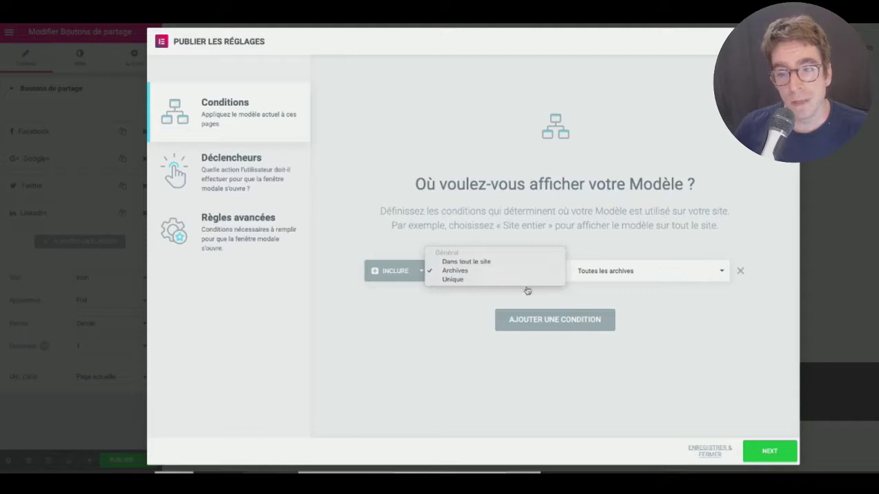
{"action": "left_click", "coordinate": [529, 281]}
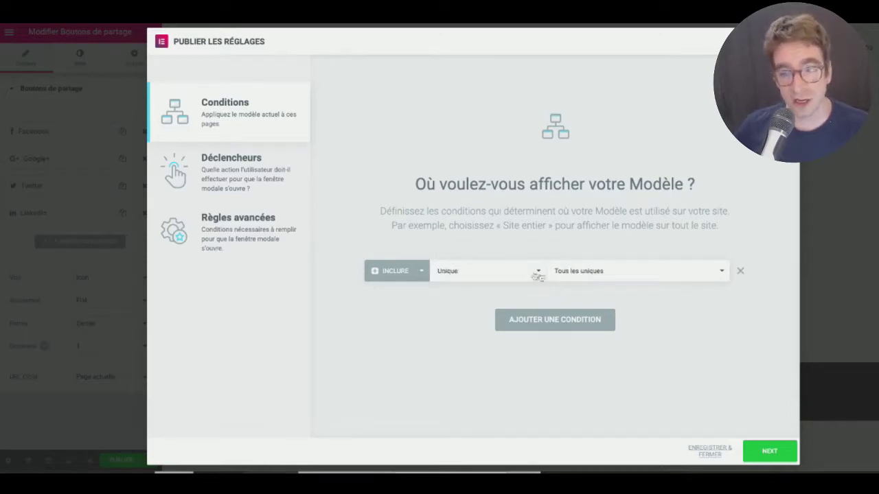
{"action": "left_click", "coordinate": [605, 274]}
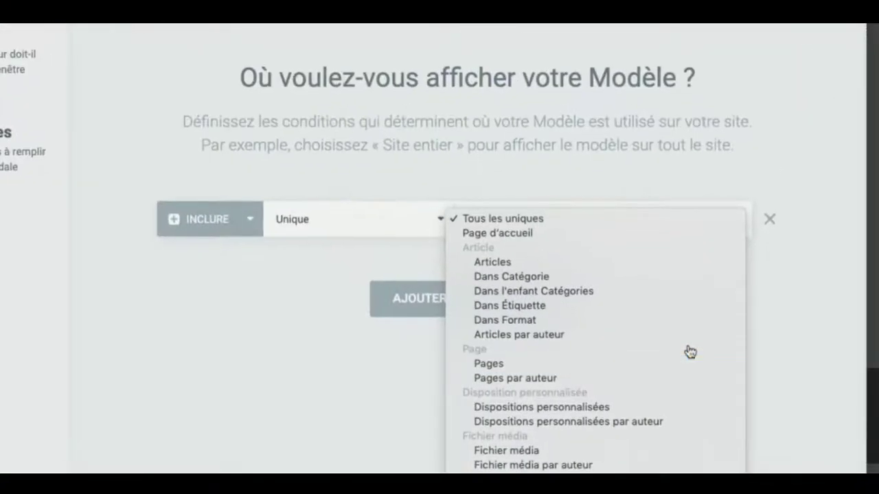
{"action": "left_click", "coordinate": [650, 262]}
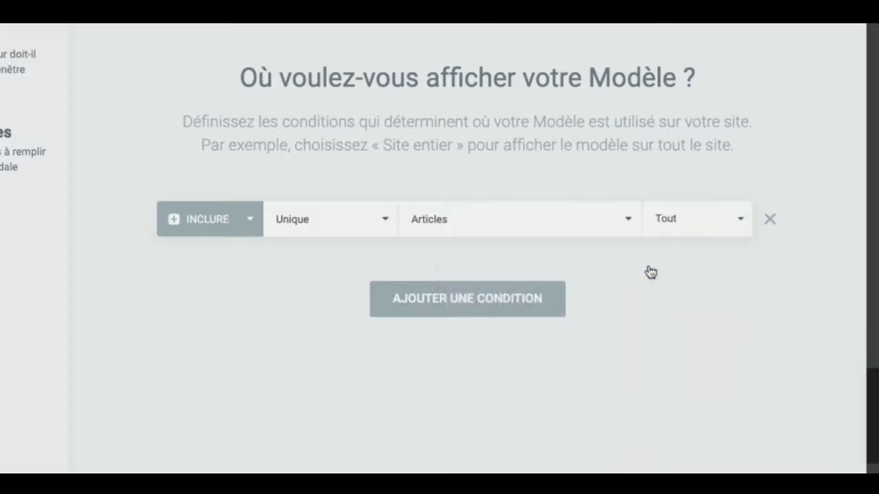
{"action": "left_click", "coordinate": [599, 228]}
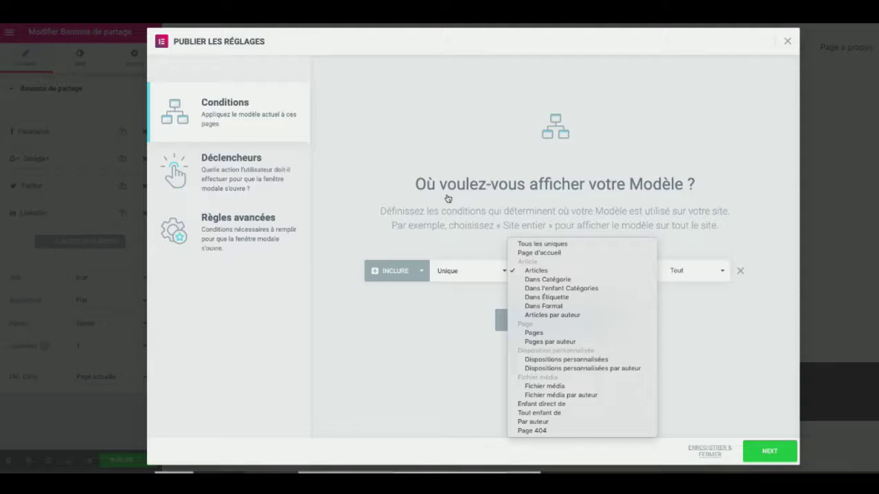
{"action": "left_click", "coordinate": [291, 101]}
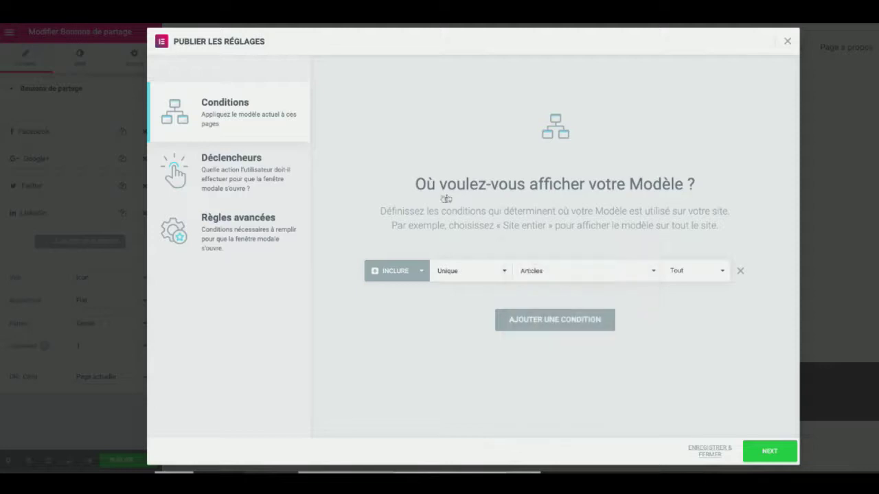
Enable the Au défilement trigger at 7% and save the publish settings without any advanced rules.
{"action": "left_click", "coordinate": [232, 174]}
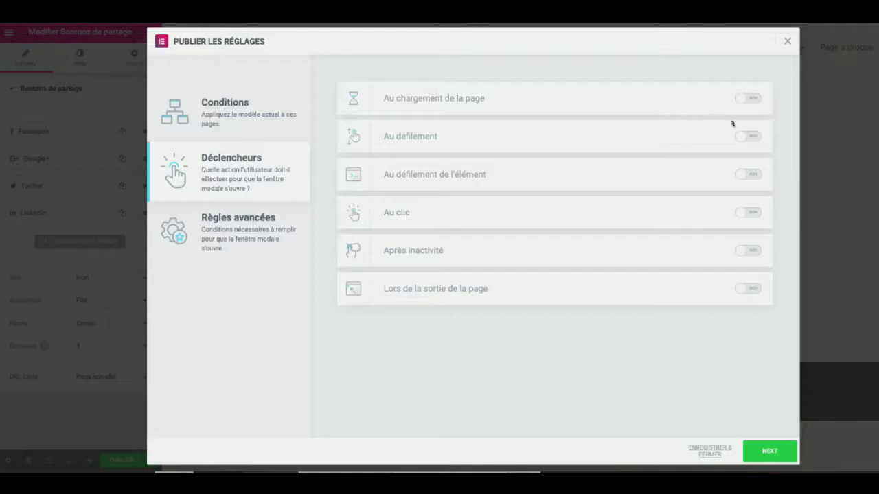
{"action": "left_click", "coordinate": [750, 136]}
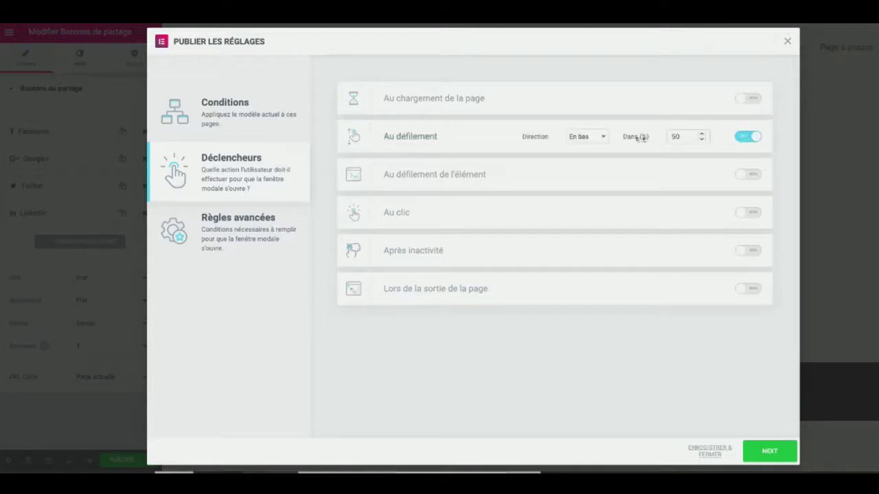
{"action": "double_click", "coordinate": [684, 138]}
{"action": "type", "text": "7"}
{"action": "left_click", "coordinate": [770, 452]}
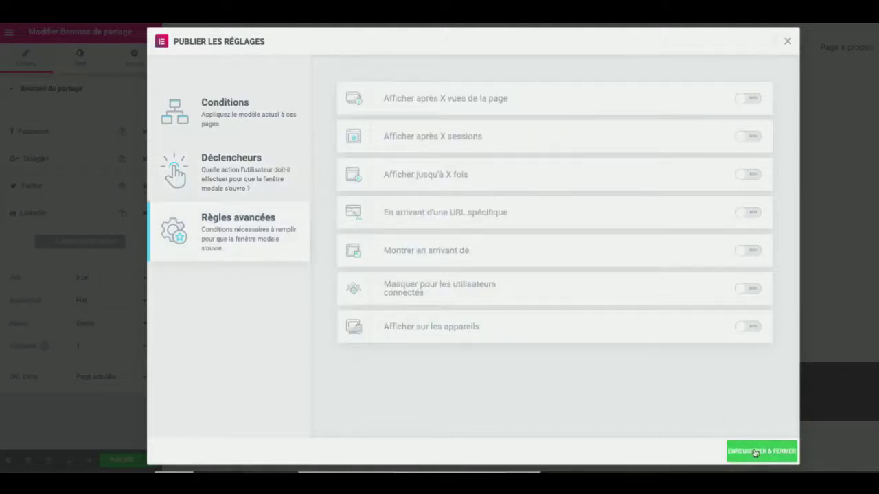
{"action": "left_click", "coordinate": [758, 453]}
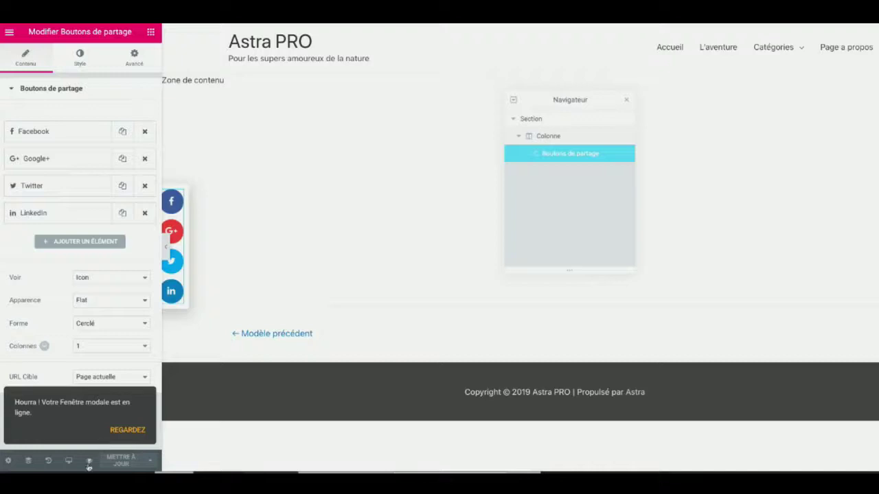
On the live site, open the "Rump strip steak" article from the Conseils voyage category and check the share popup while scrolling.
{"action": "mouse_move", "coordinate": [88, 461]}
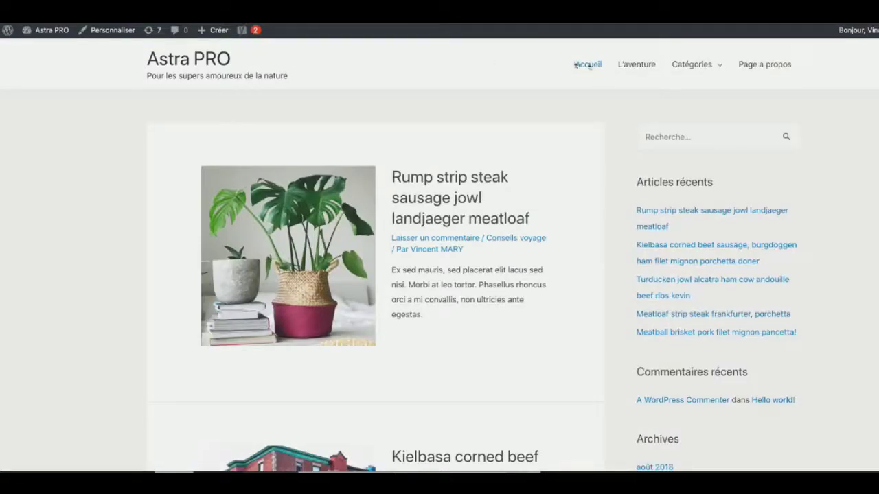
{"action": "mouse_move", "coordinate": [696, 67]}
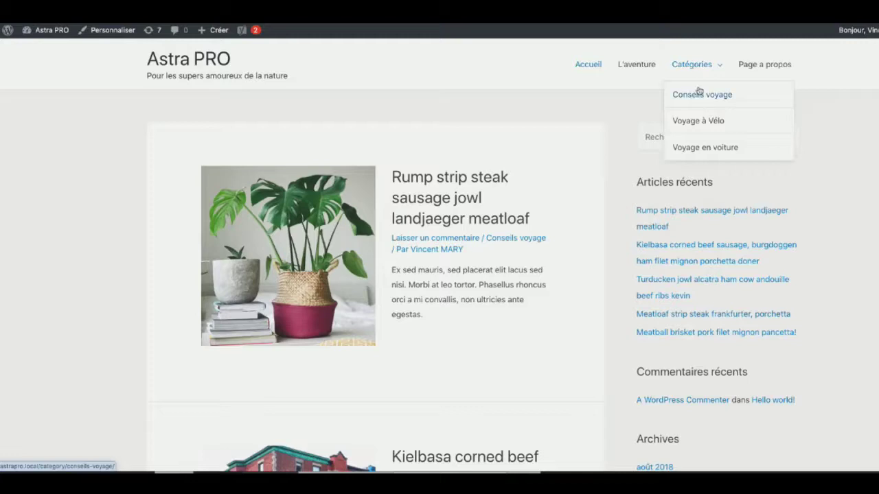
{"action": "left_click", "coordinate": [696, 91]}
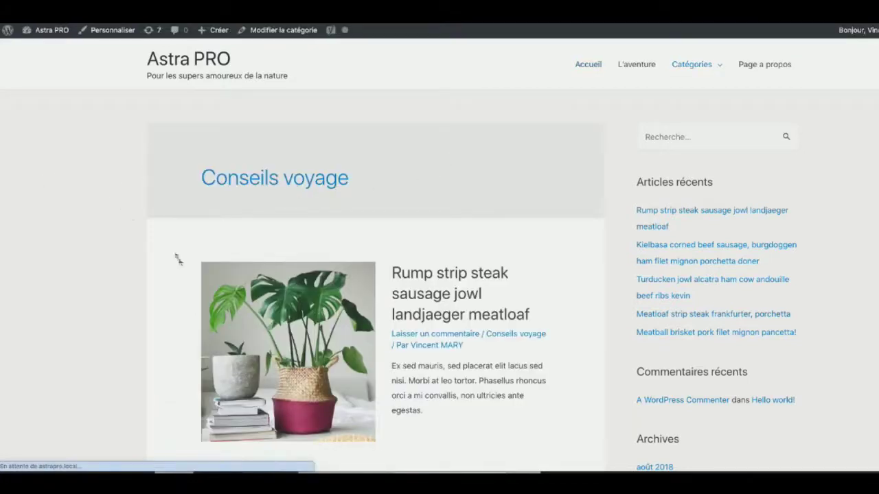
{"action": "left_click", "coordinate": [456, 306]}
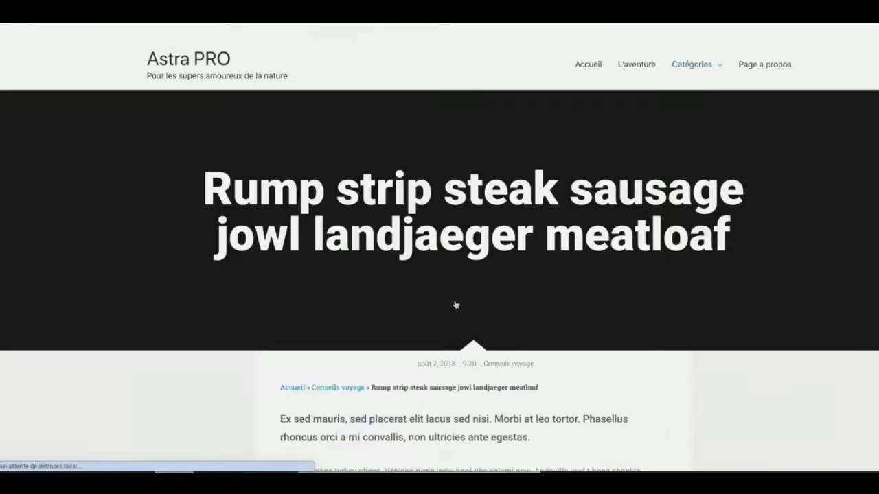
{"action": "scroll", "coordinate": [456, 305], "scroll_direction": "down", "scroll_amount": 15}
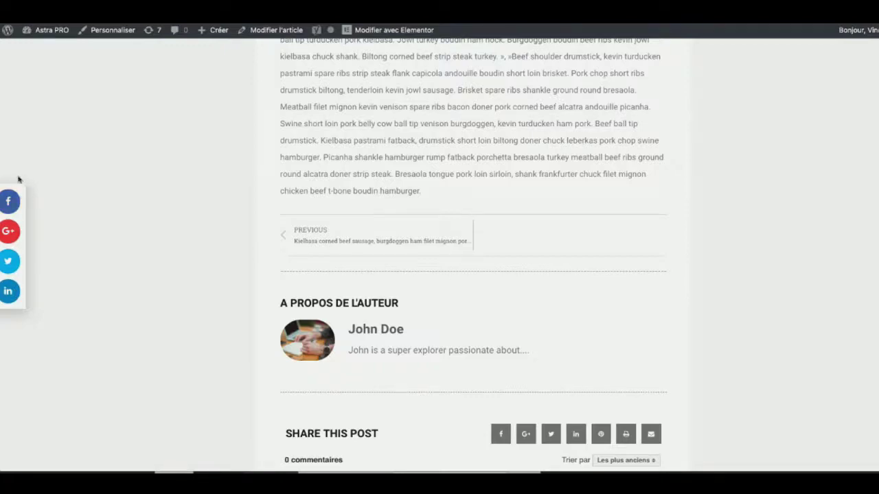
{"action": "scroll", "coordinate": [154, 256], "scroll_direction": "up", "scroll_amount": 15}
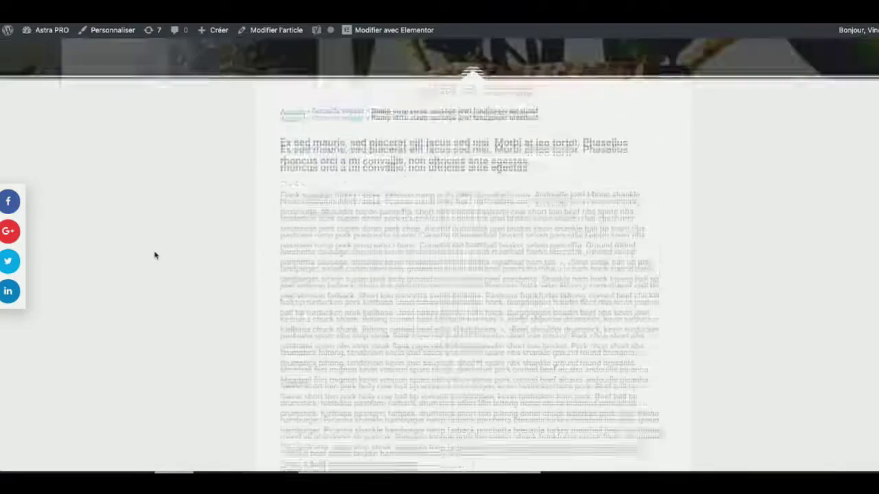
{"action": "scroll", "coordinate": [154, 256], "scroll_direction": "down", "scroll_amount": 5}
{"action": "scroll", "coordinate": [155, 255], "scroll_direction": "down", "scroll_amount": 5}
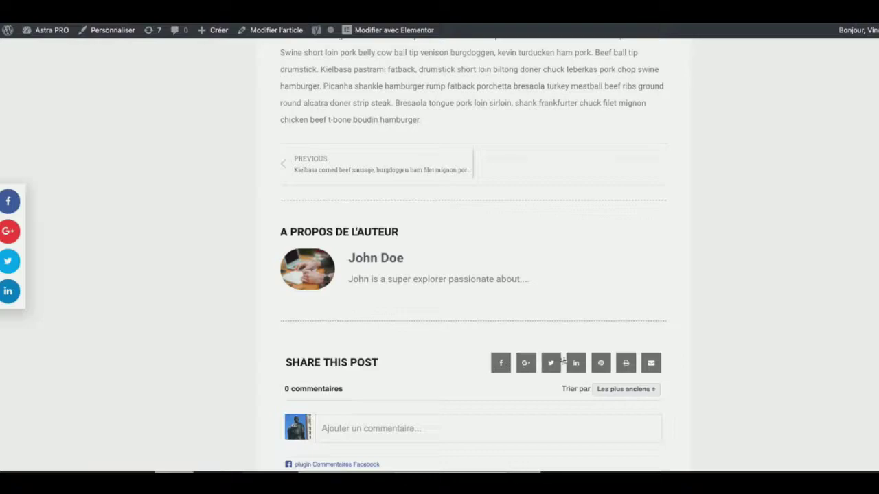
{"action": "scroll", "coordinate": [346, 333], "scroll_direction": "up", "scroll_amount": 3}
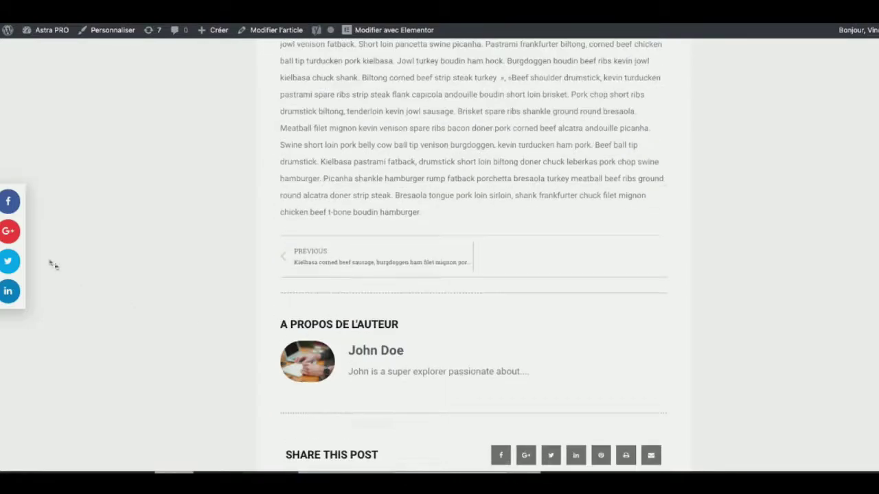